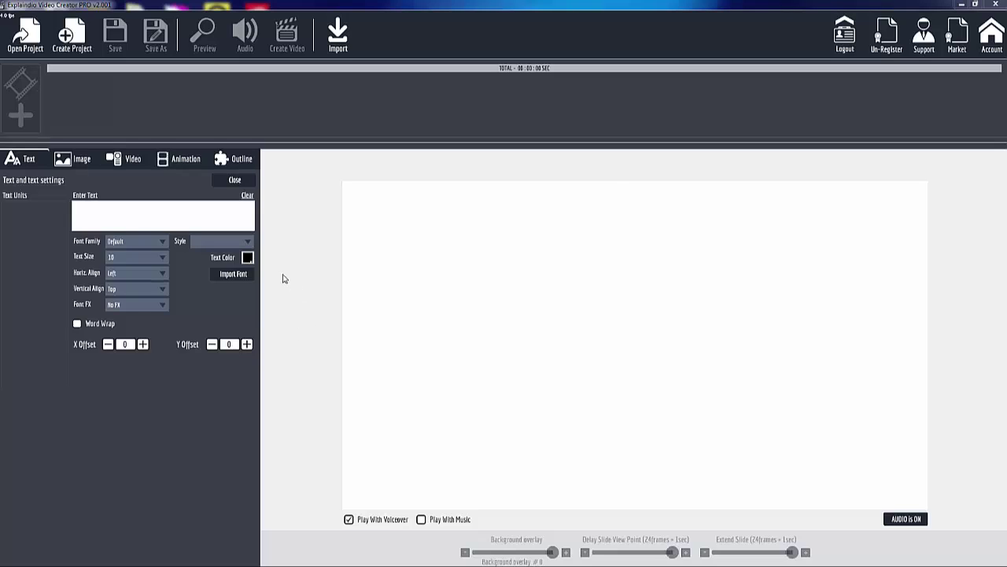
Create a new project named 'Sketch' and open its blank canvas.
left_click(81, 48)
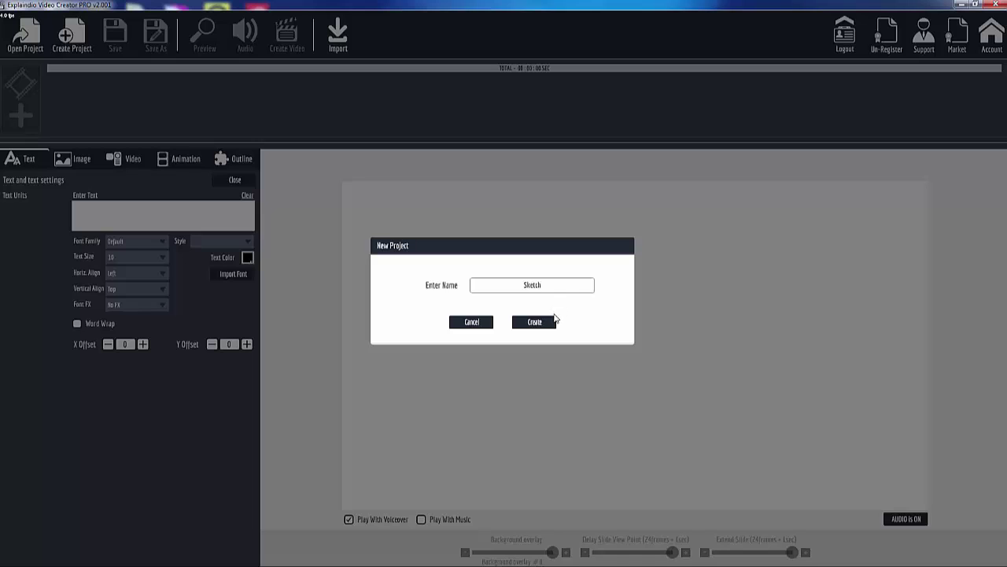
left_click(535, 322)
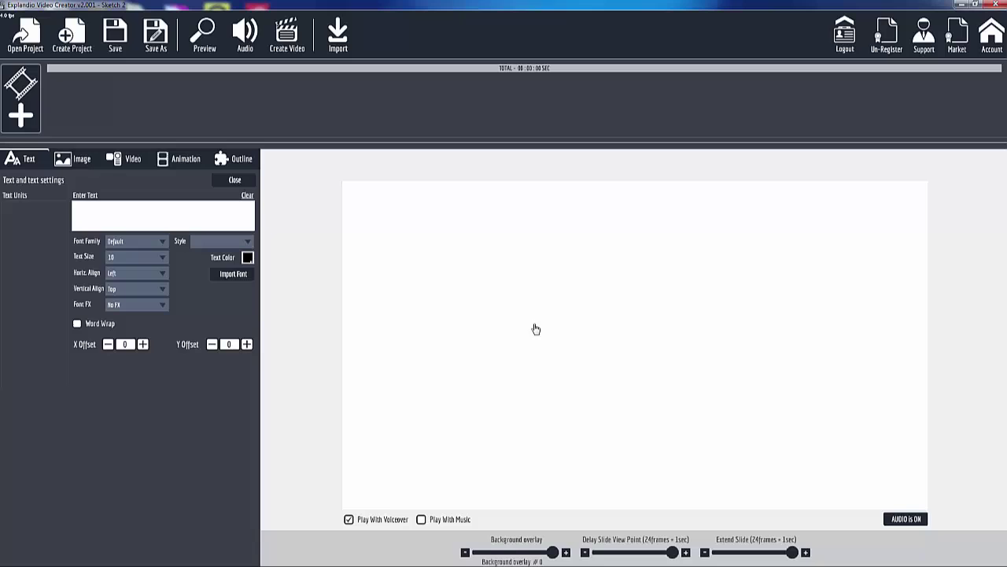
Add a new sketch scene containing the clock sketch image with a motion animation.
left_click(19, 117)
left_click(412, 304)
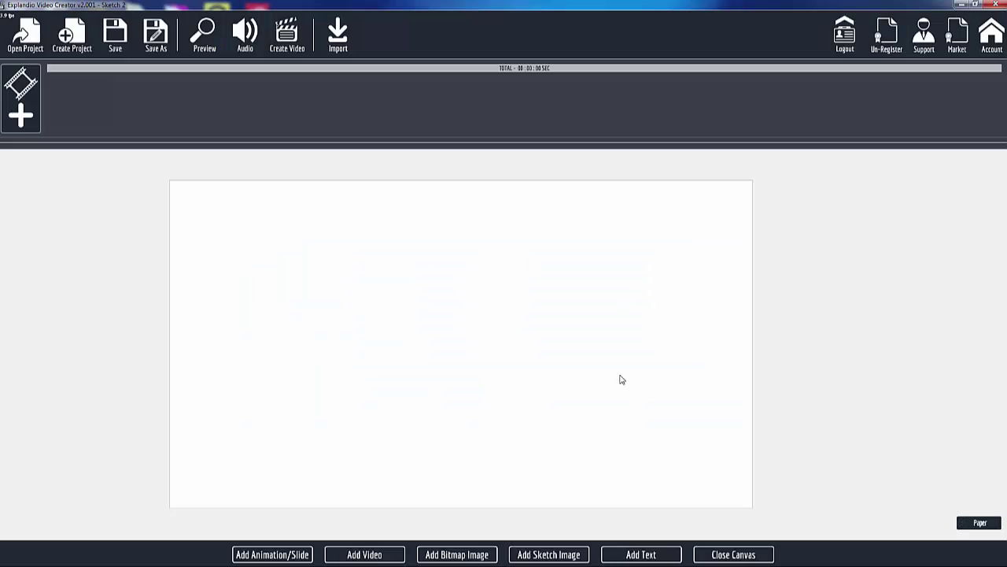
left_click(560, 556)
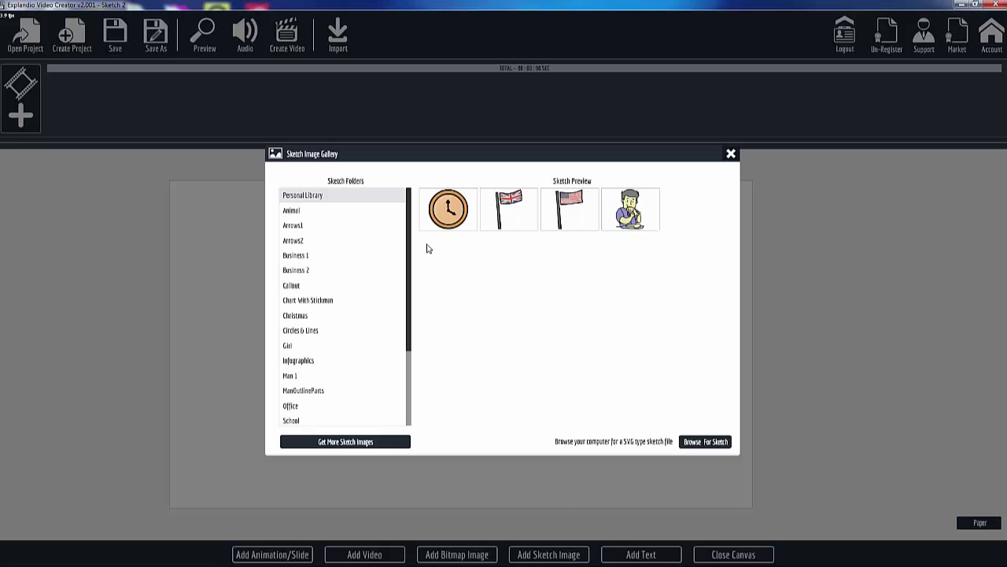
left_click(449, 210)
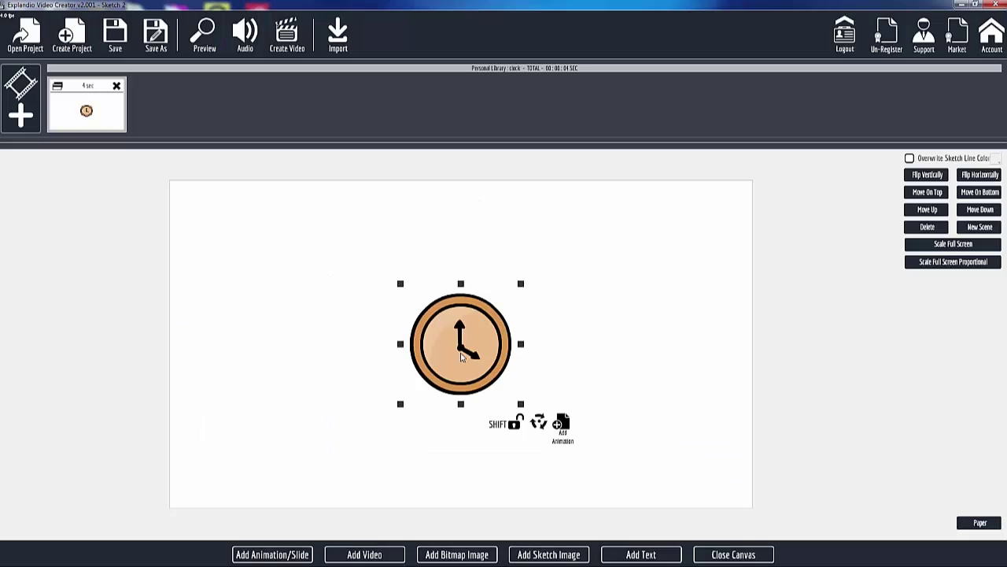
left_click(562, 424)
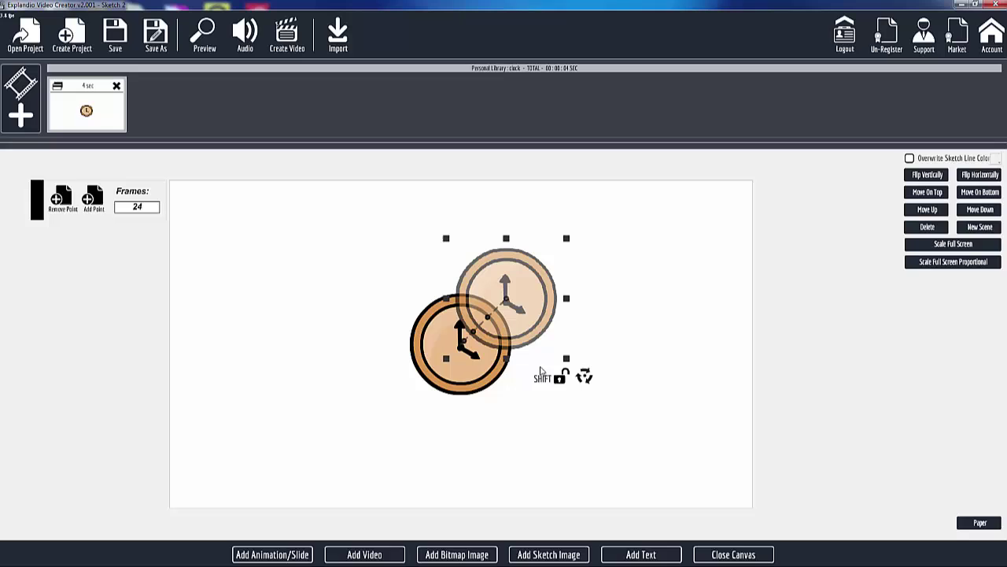
Enlarge the main clock, then shrink the start copy, place it top-left and lock it.
left_click_drag(508, 336, 313, 294)
left_click(467, 371)
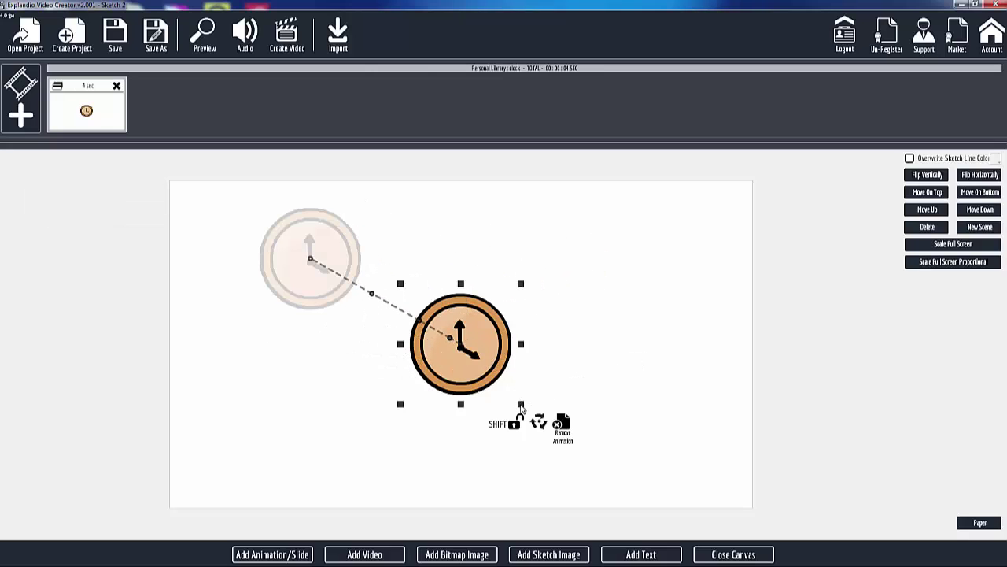
scroll(523, 406, "up", 5)
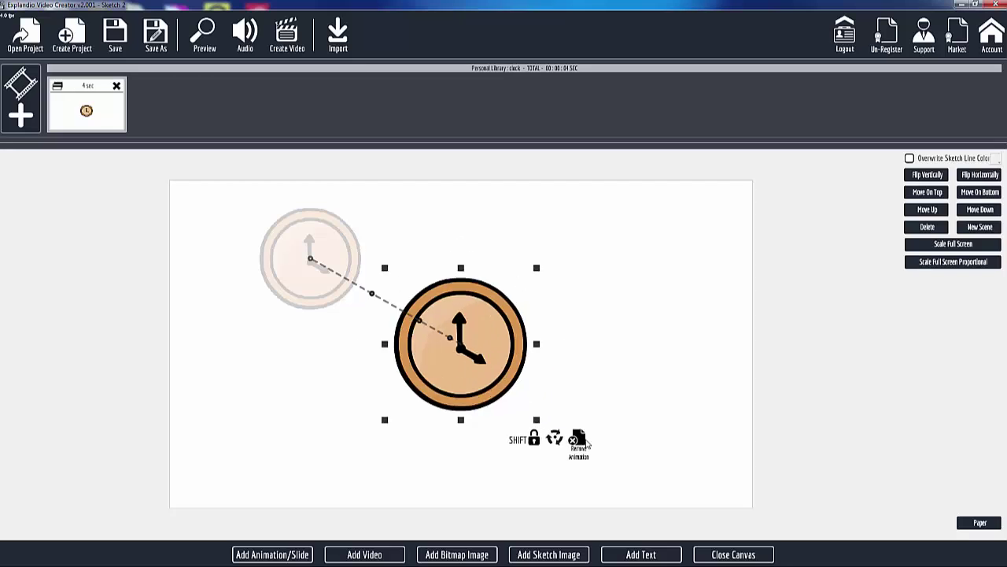
mouse_move(509, 407)
left_mouse_down()
mouse_move(522, 404)
mouse_move(505, 404)
left_mouse_up()
scroll(600, 490, "up", 1)
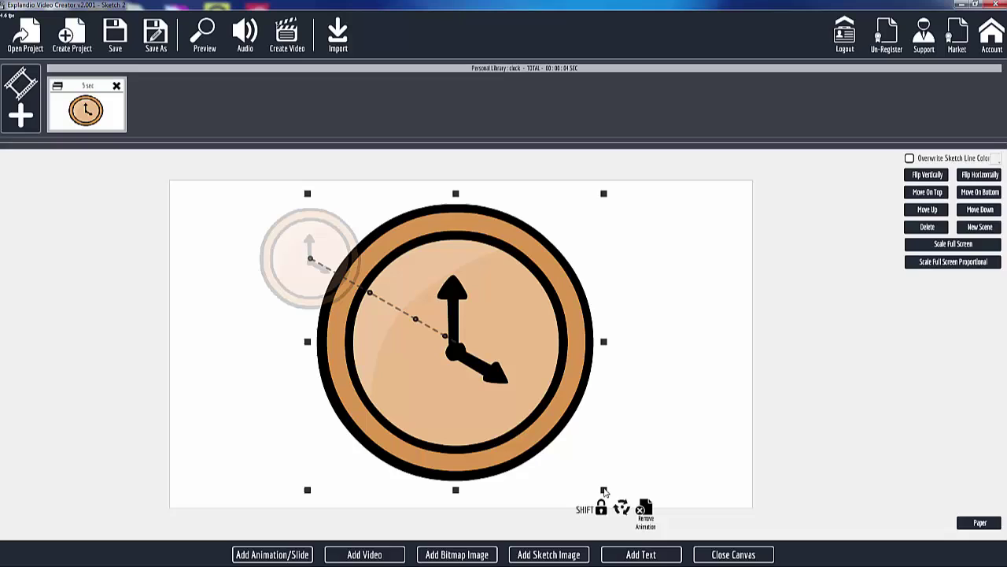
left_click(287, 278)
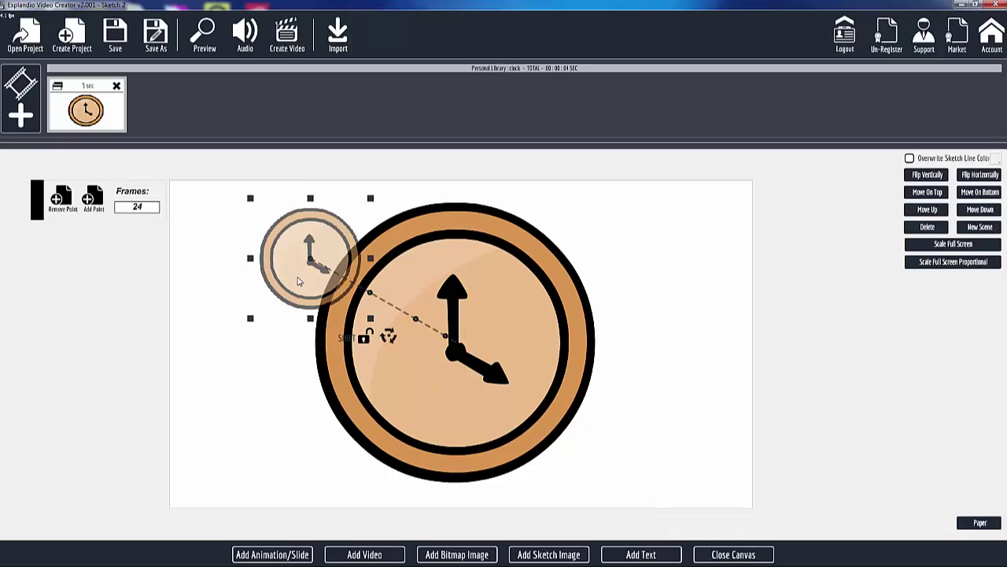
left_click_drag(298, 281, 210, 256)
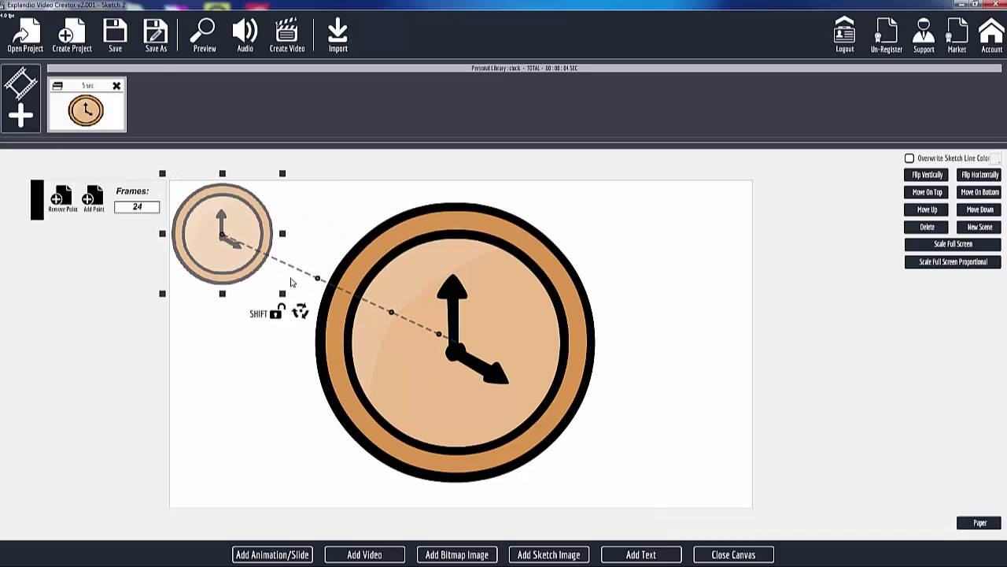
left_click_drag(284, 294, 258, 269)
left_click(260, 297)
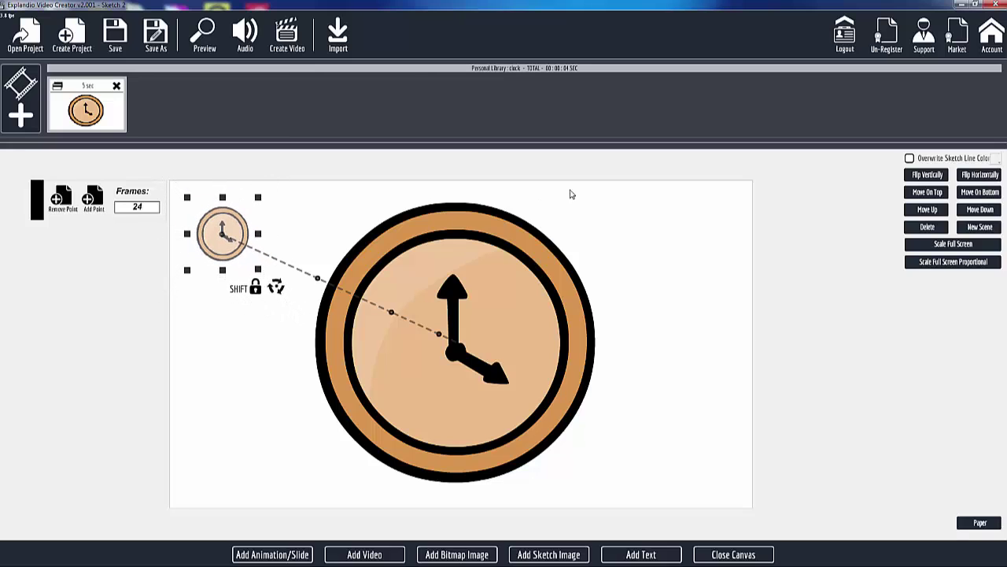
Mirror the start clock and add a path point at the canvas's lower right.
left_click(984, 179)
left_click(90, 200)
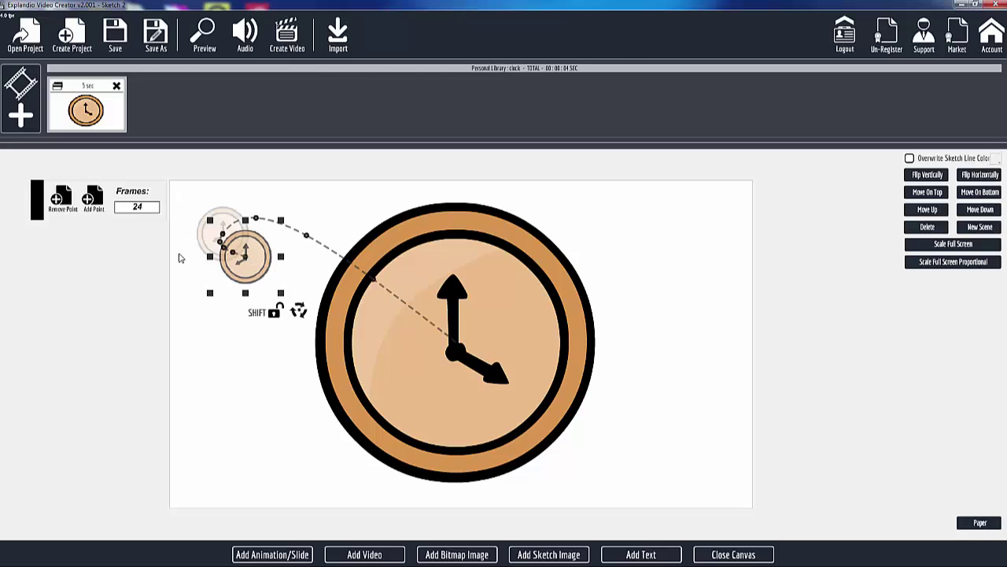
left_click_drag(252, 269, 627, 408)
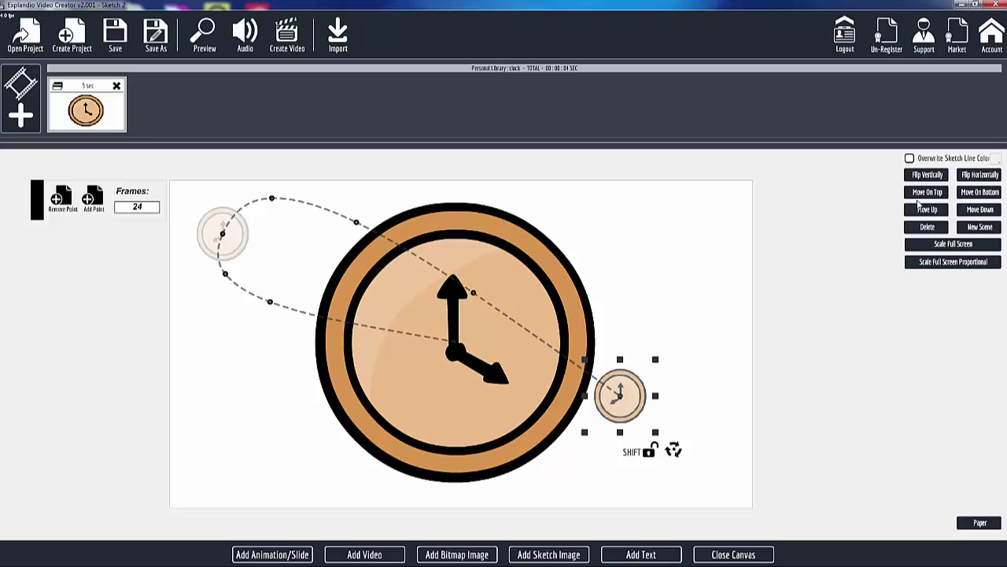
Mirror the lower-right clock horizontally and enlarge it.
left_click(979, 174)
left_click_drag(655, 432, 698, 468)
left_click_drag(606, 412, 659, 446)
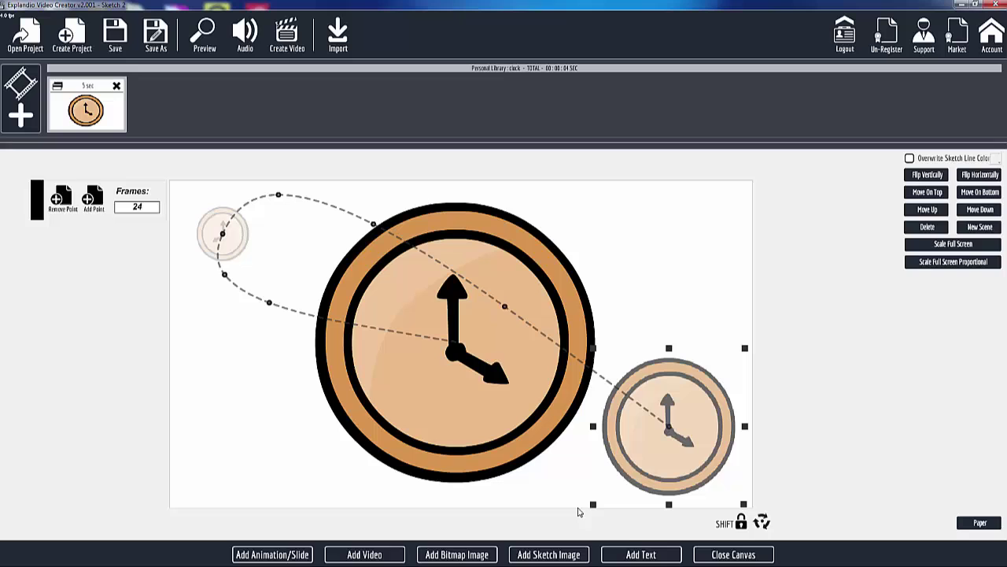
left_click(733, 554)
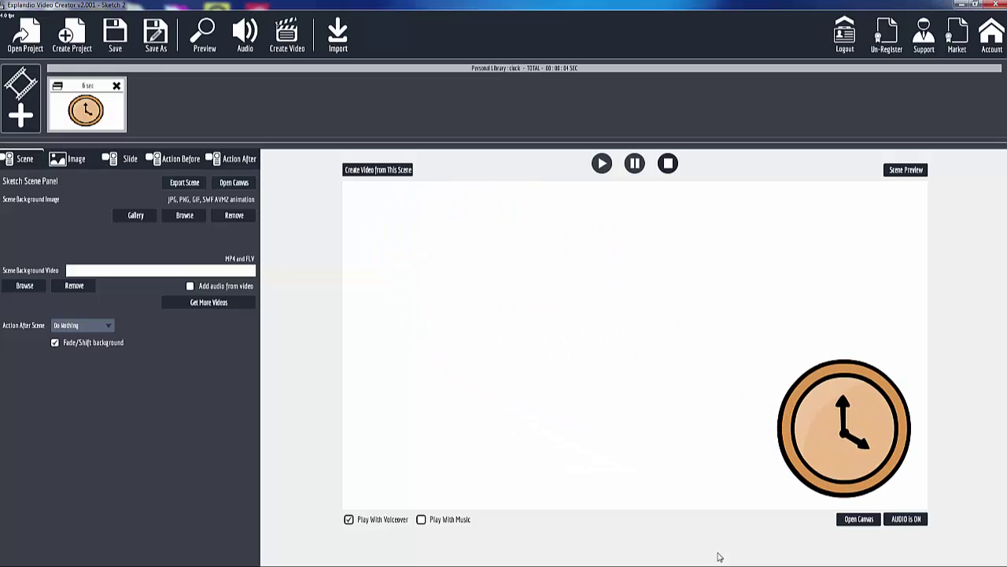
Add the sandwich-eating man sketch, enlarge it and place it just right of the clock.
left_click(858, 519)
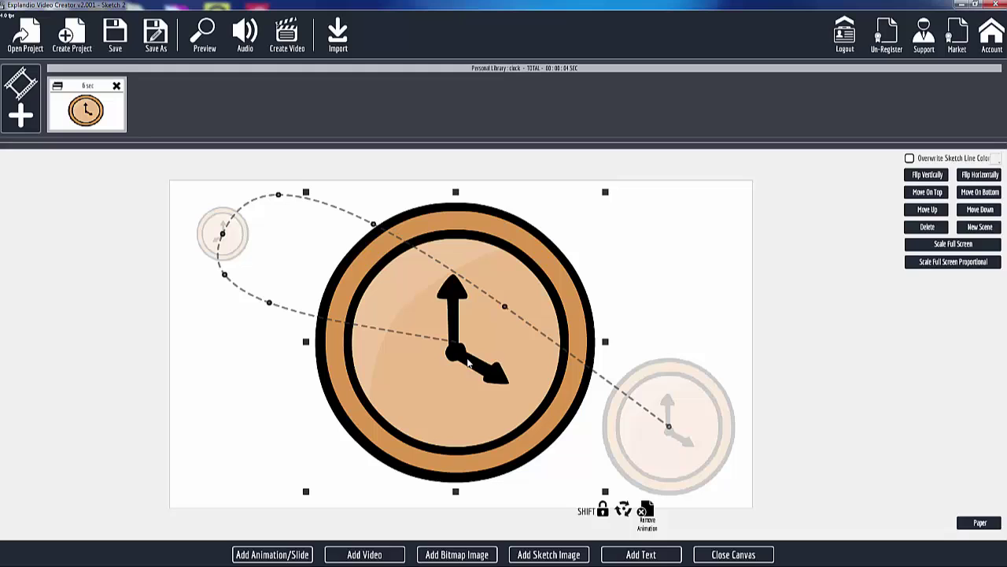
left_click(568, 555)
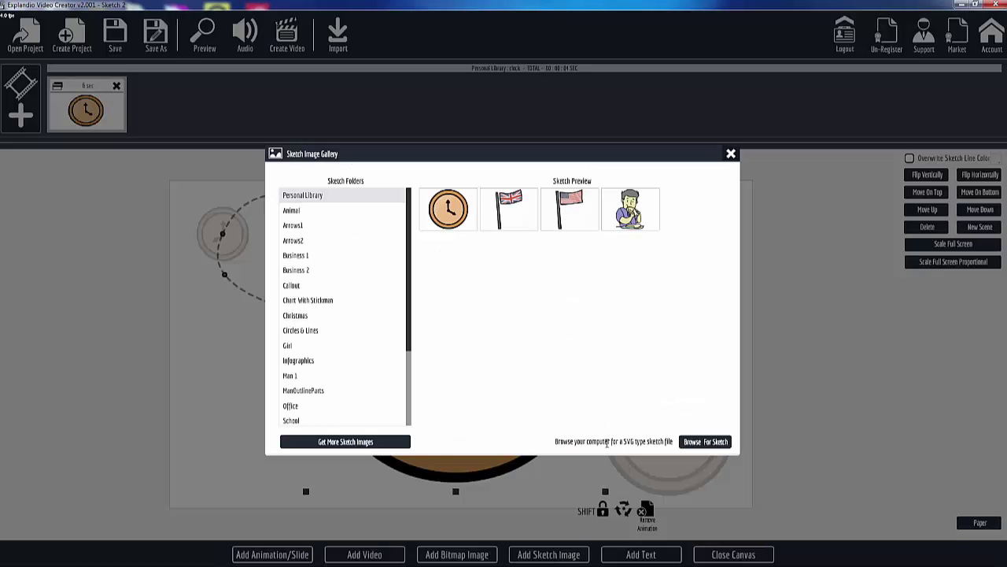
left_click(630, 209)
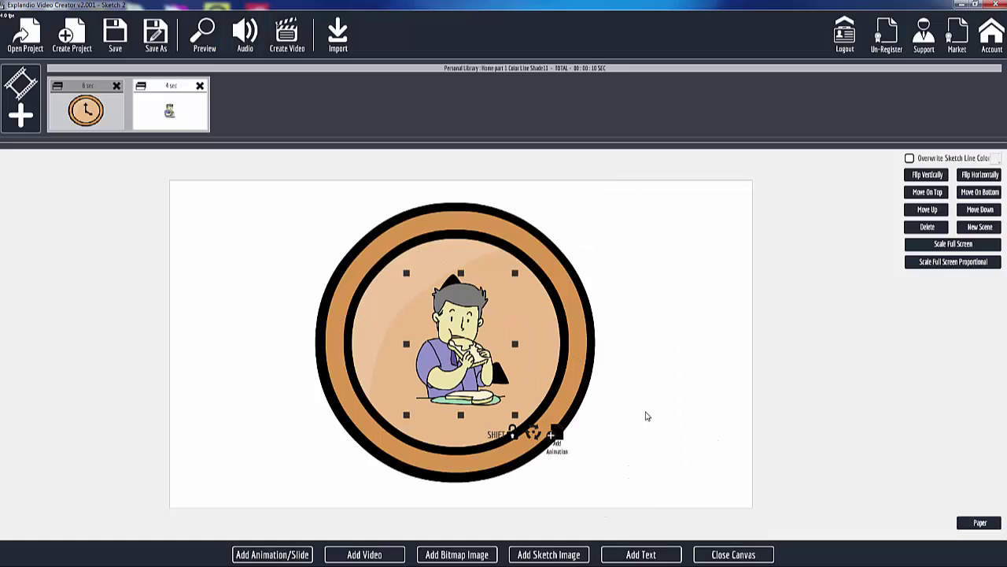
mouse_move(466, 381)
left_mouse_down()
mouse_move(656, 358)
mouse_move(678, 314)
left_mouse_up()
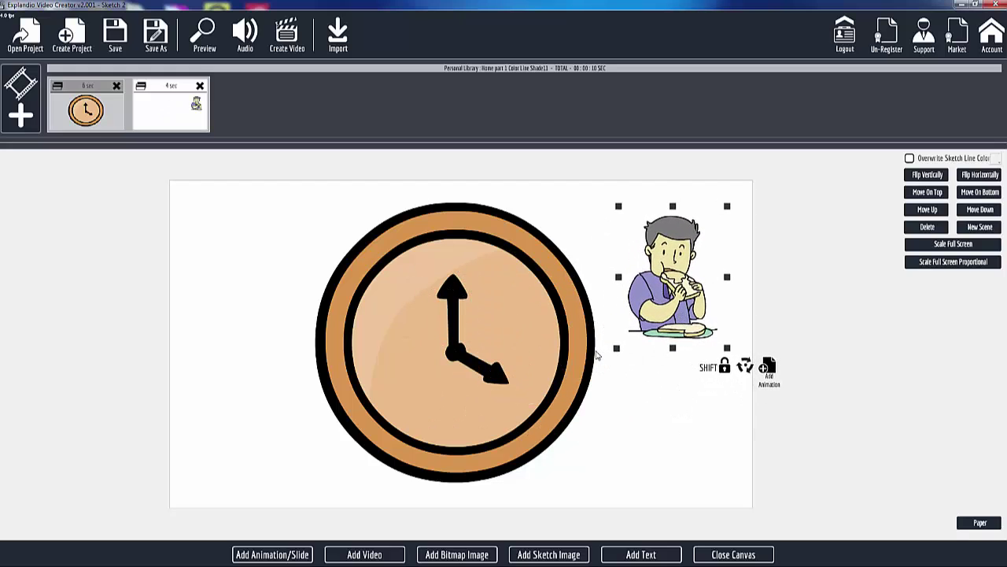
mouse_move(618, 352)
left_mouse_down()
mouse_move(574, 359)
mouse_move(590, 347)
left_mouse_up()
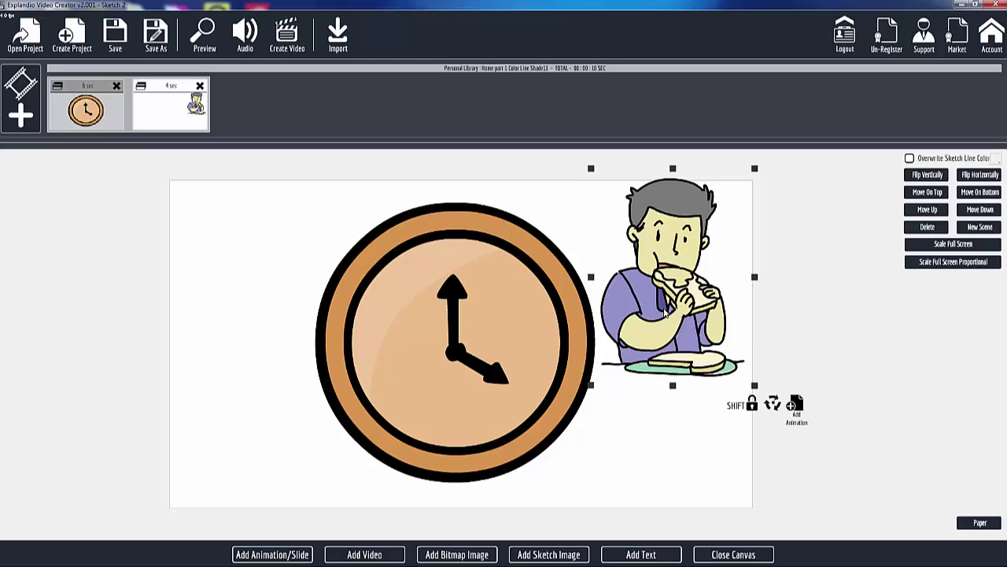
left_click_drag(664, 310, 659, 324)
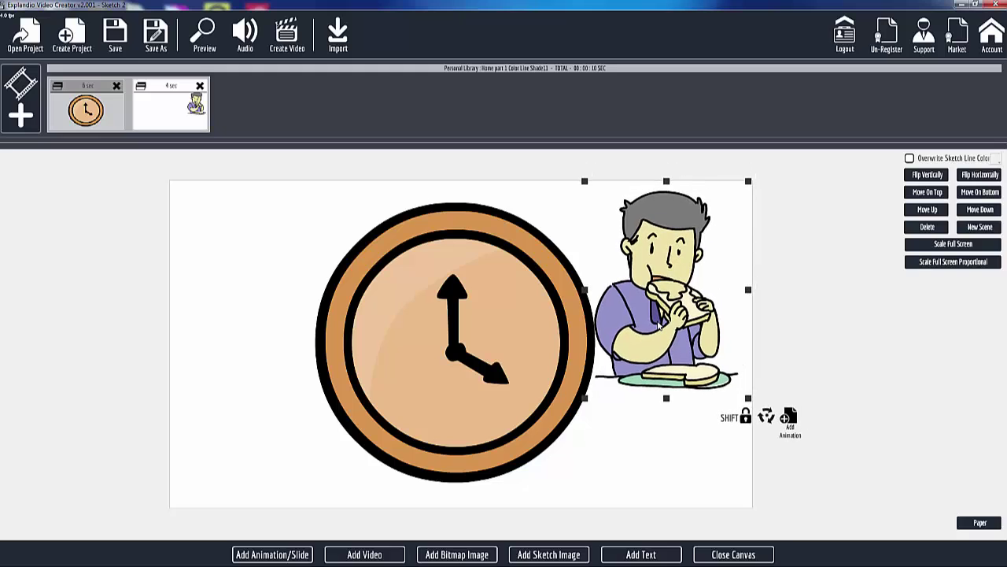
left_click(757, 556)
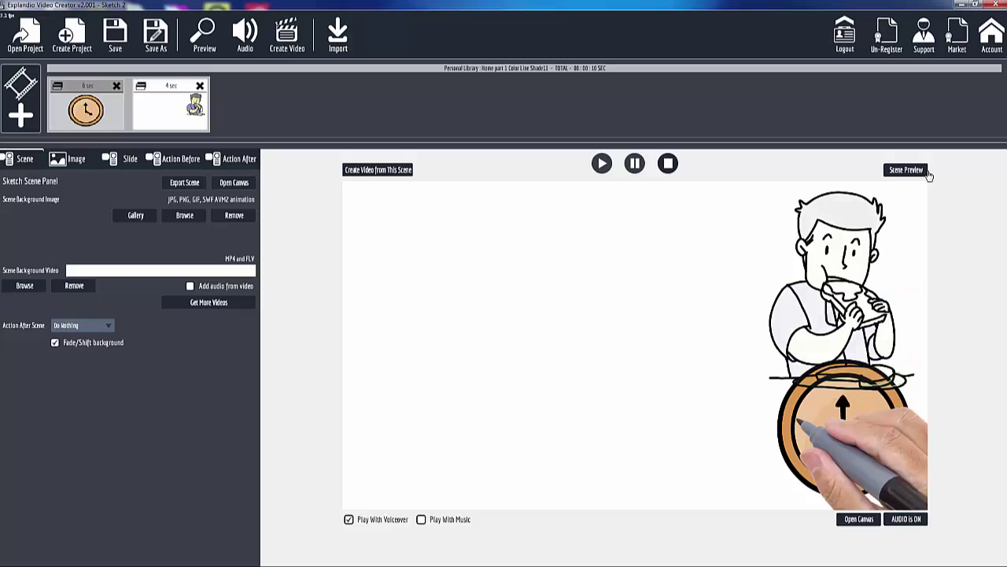
left_click(913, 170)
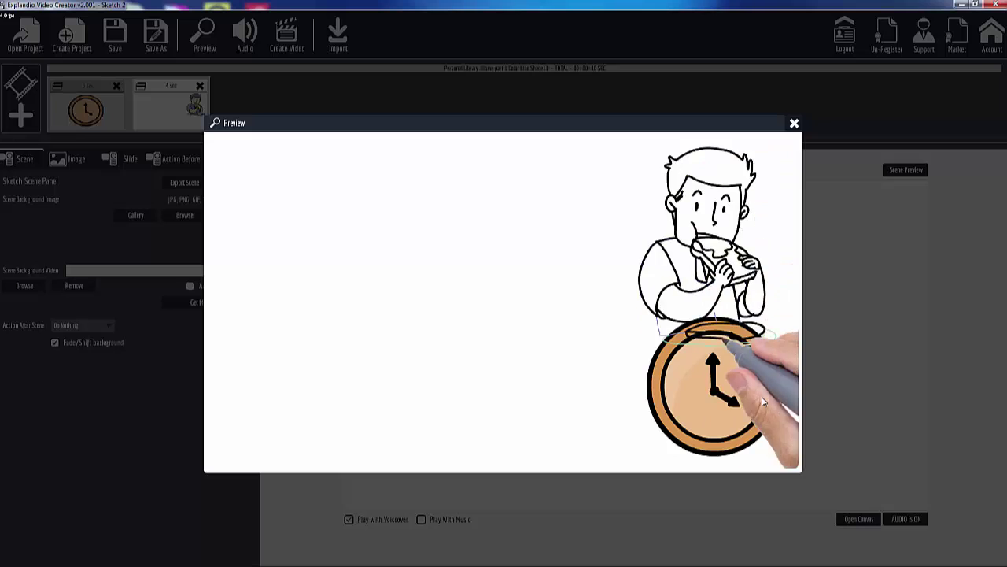
left_click(794, 124)
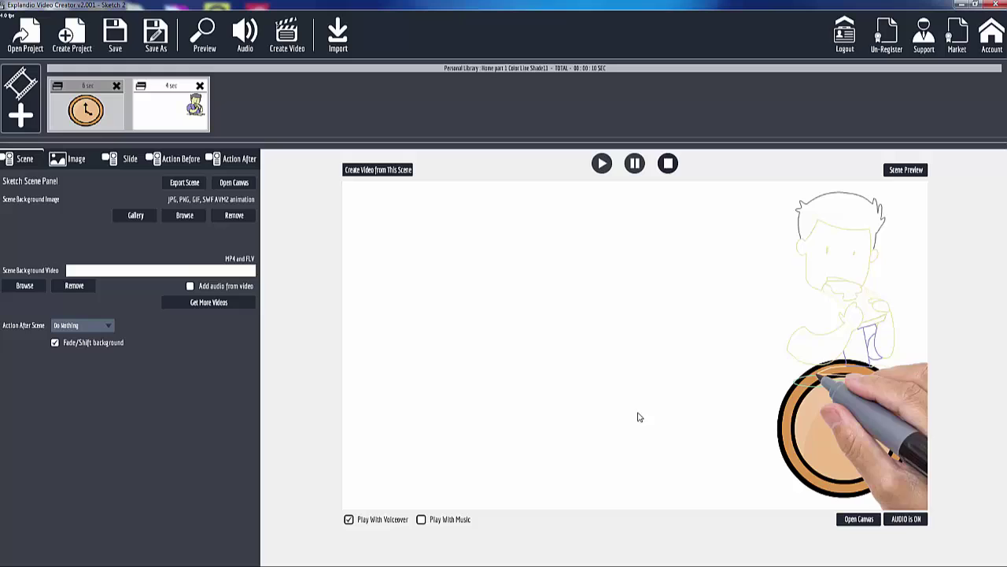
left_click(856, 521)
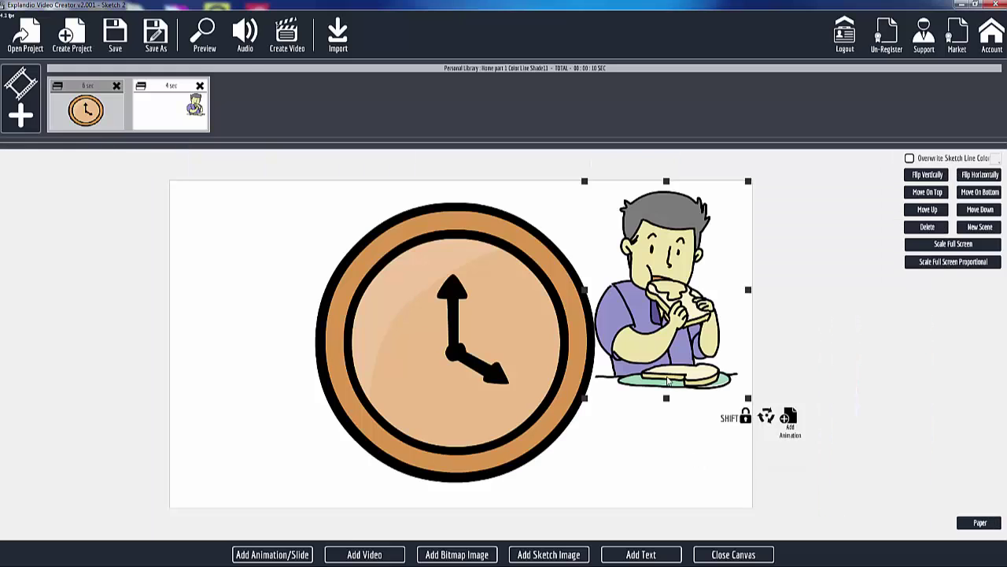
Add a 'Default Text Sketch' text below the canvas edge and move its slide to second place.
left_click(640, 555)
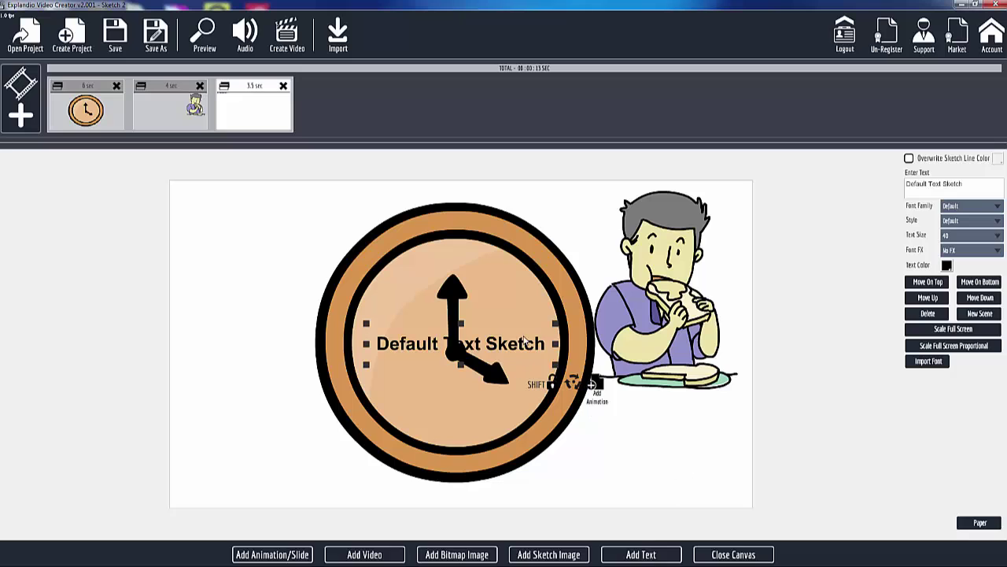
mouse_move(516, 350)
left_mouse_down()
mouse_move(432, 370)
mouse_move(494, 332)
mouse_move(504, 369)
mouse_move(313, 364)
left_mouse_up()
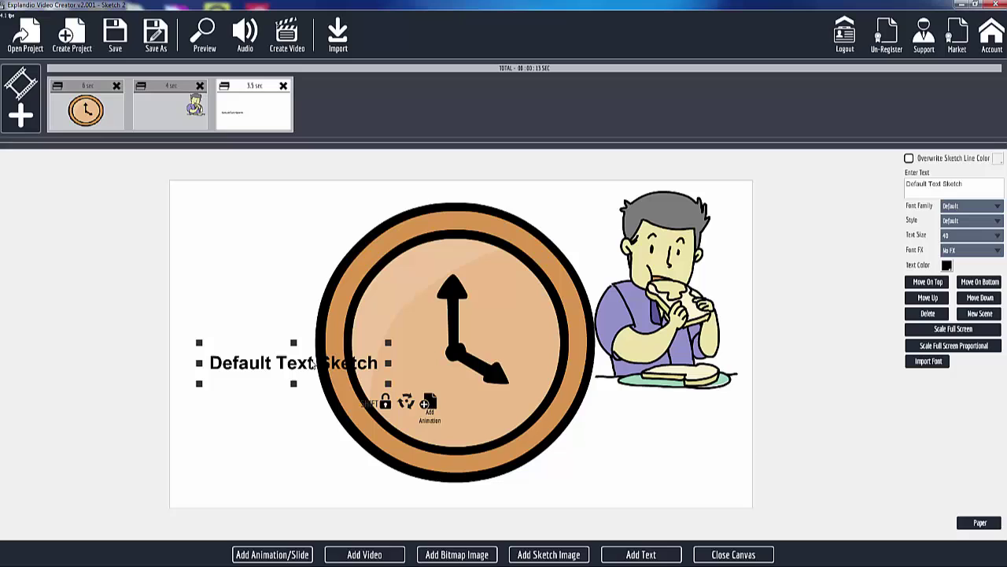
scroll(122, 301, "down", 5)
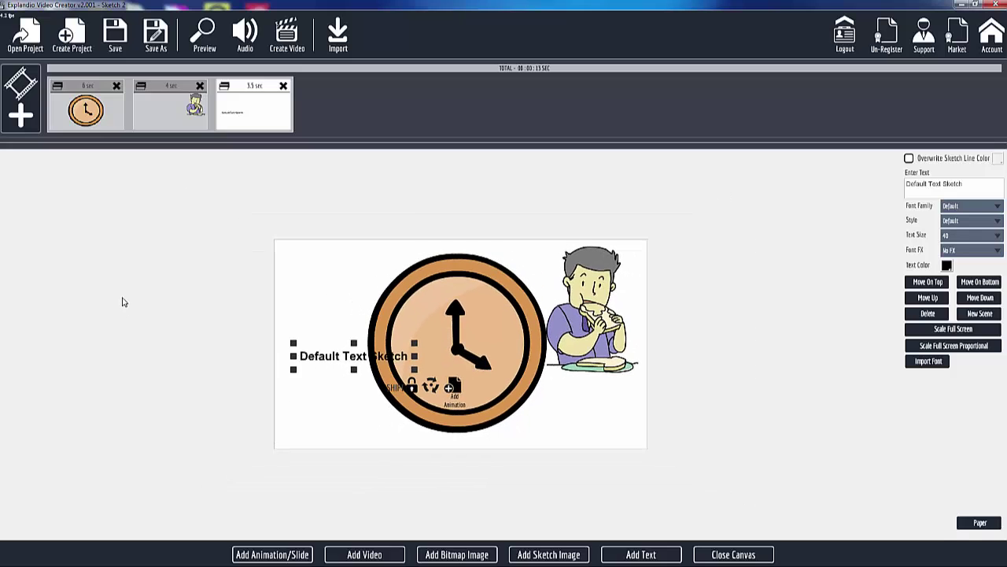
left_click_drag(333, 361, 418, 484)
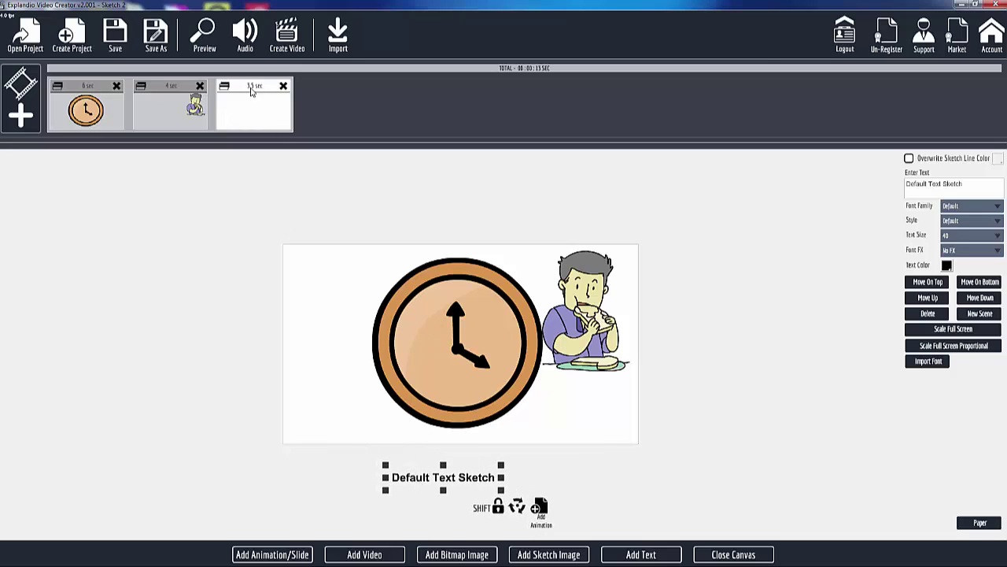
left_click_drag(244, 88, 149, 93)
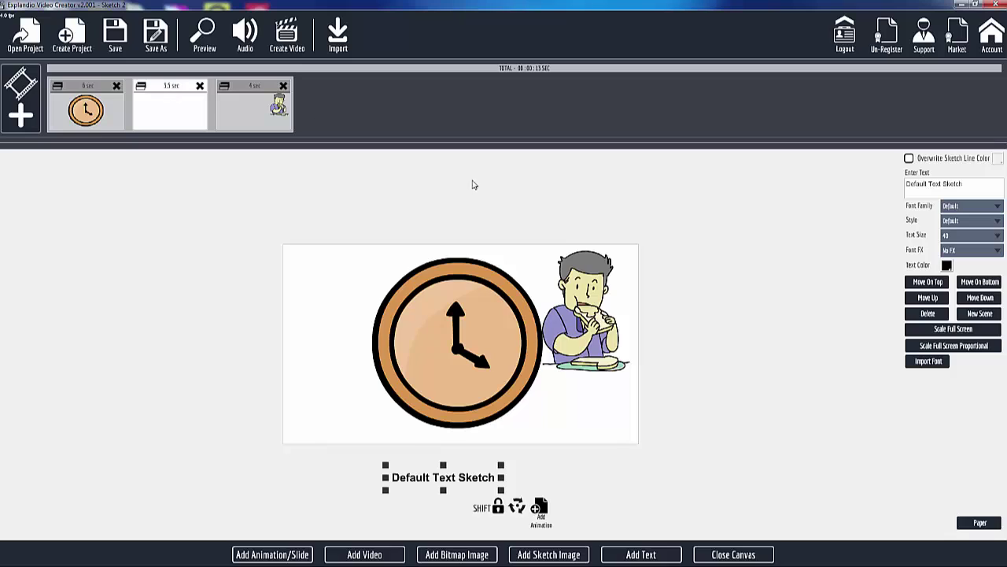
Set the text slide's Action Before to Nothing with a 0 sec action duration.
left_click(750, 555)
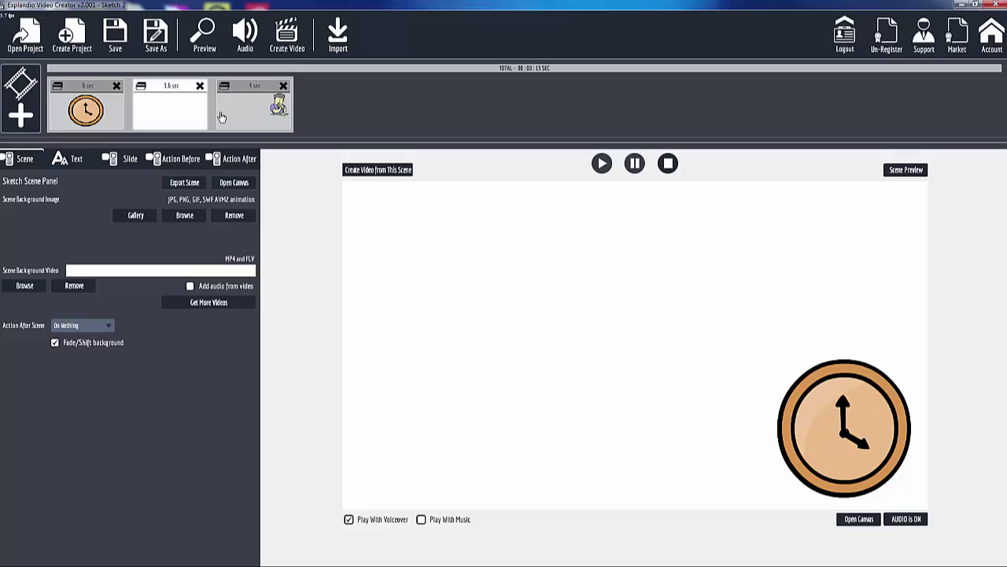
left_click(186, 162)
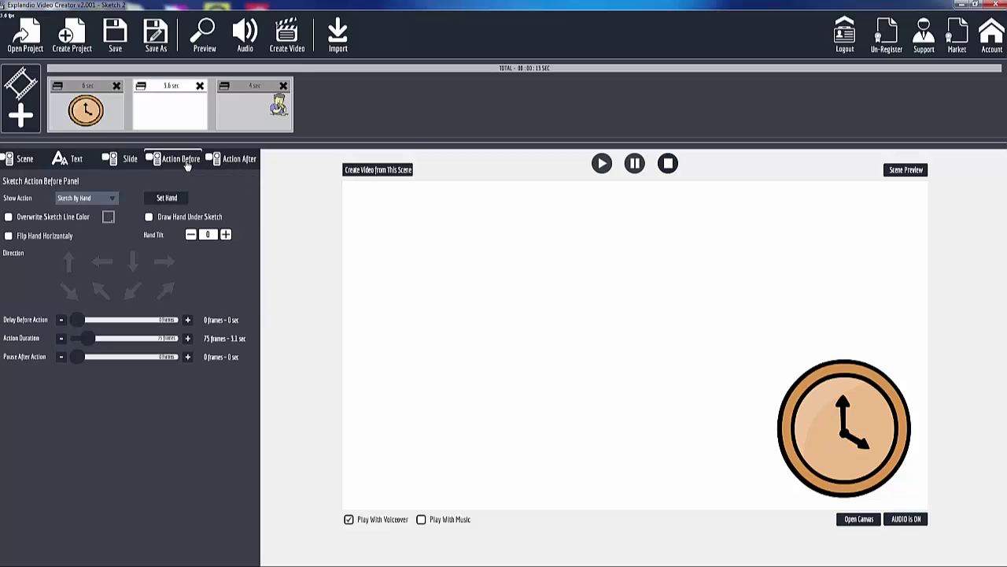
left_click(88, 201)
left_click(68, 211)
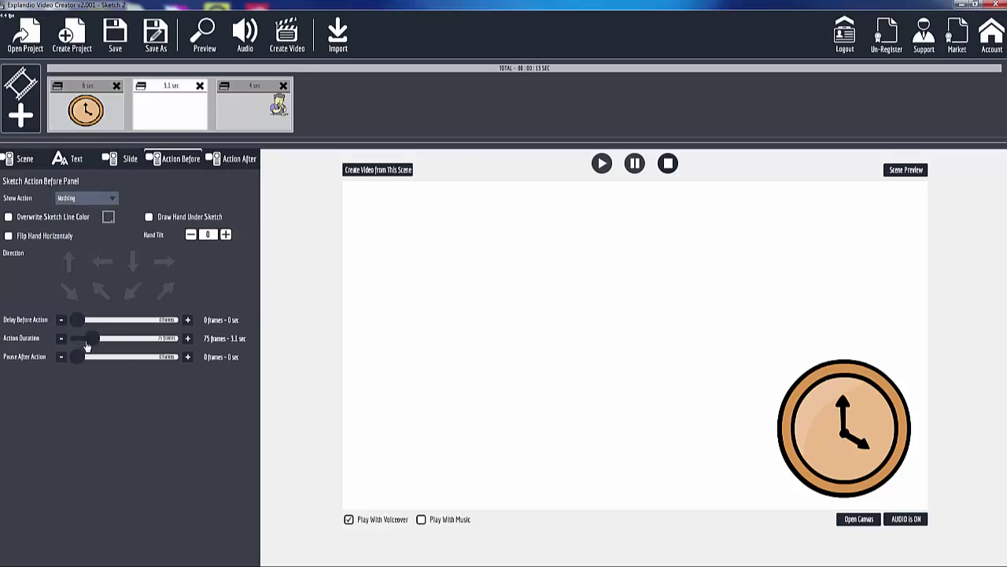
left_click_drag(88, 344, 62, 345)
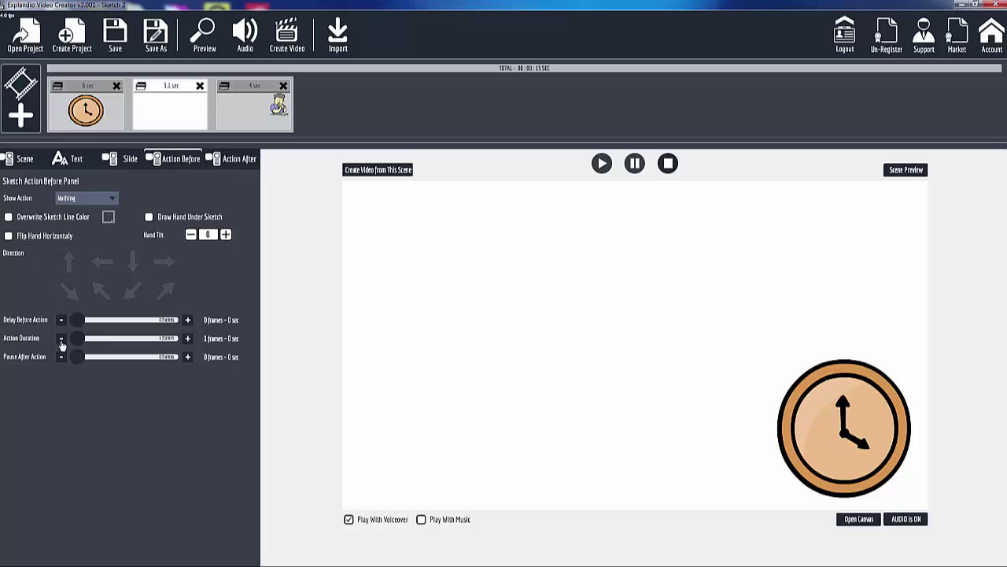
left_click(233, 161)
left_click(180, 162)
left_click(905, 171)
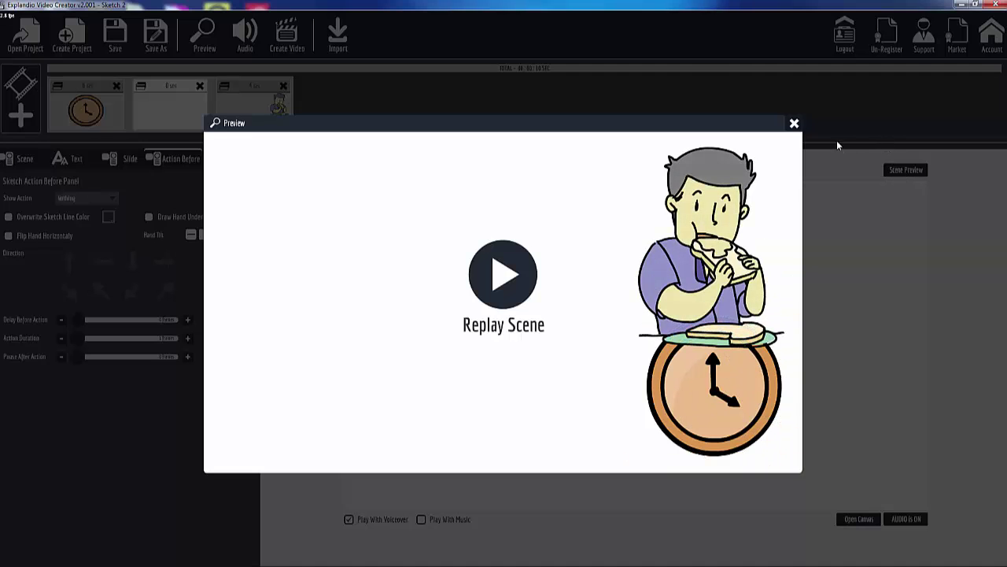
left_click(794, 125)
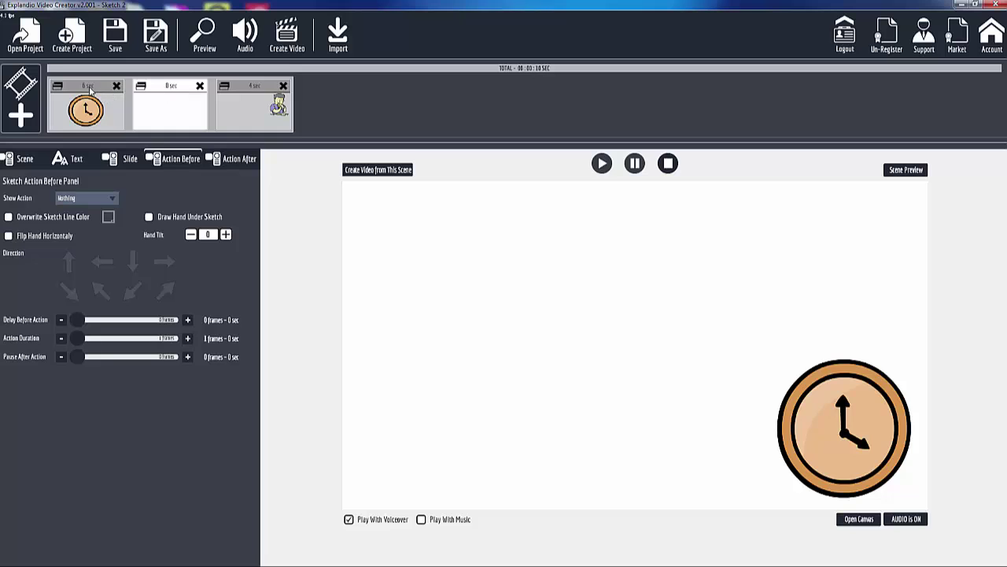
Order the slides man, text, clock, then play and close the scene preview.
left_click_drag(95, 96, 169, 106)
left_click_drag(227, 88, 93, 90)
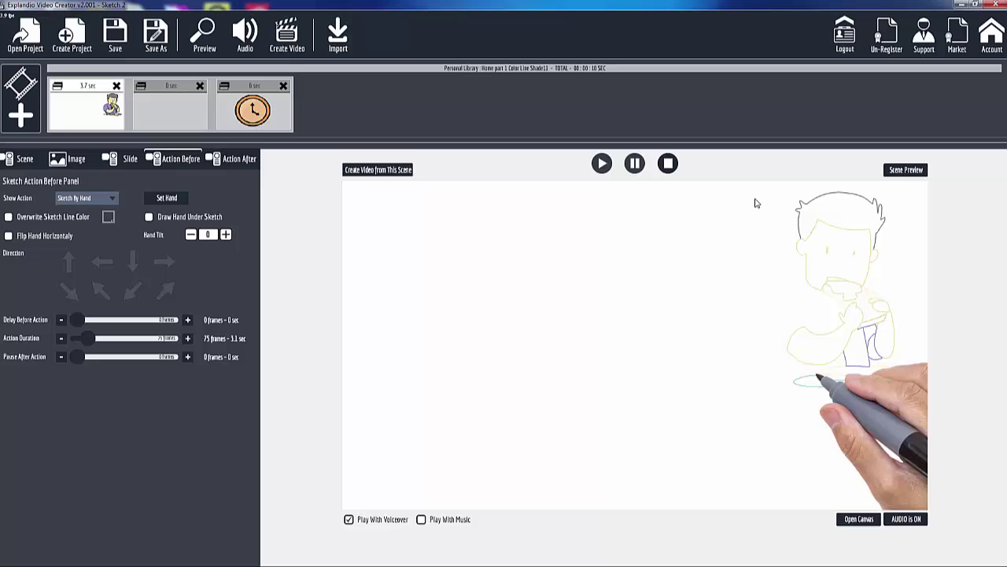
left_click(909, 170)
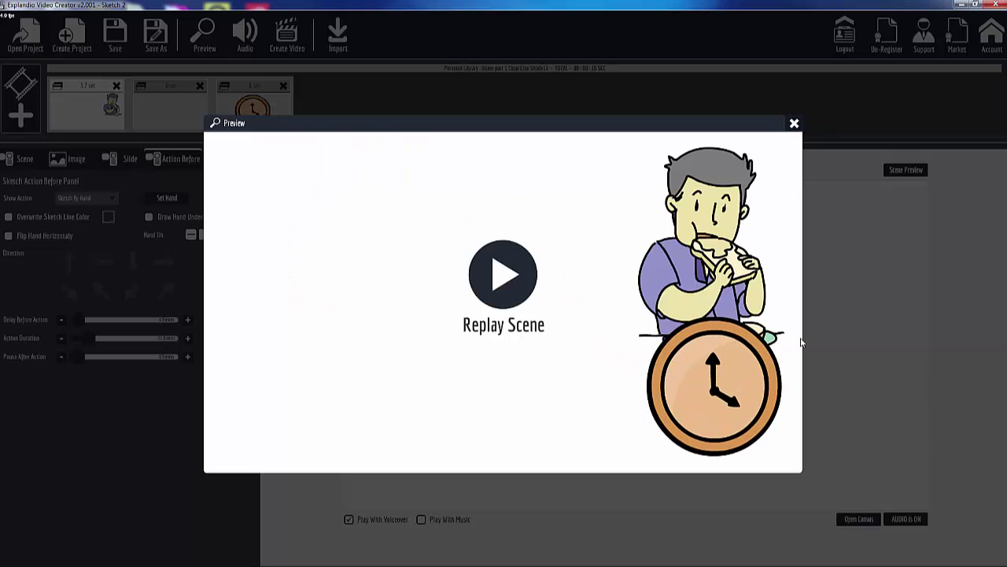
left_click(795, 126)
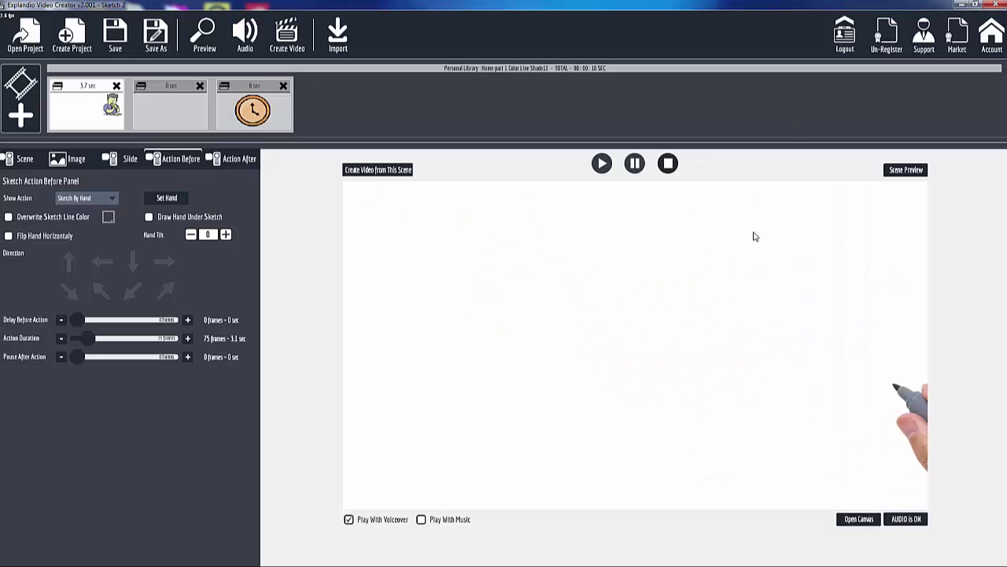